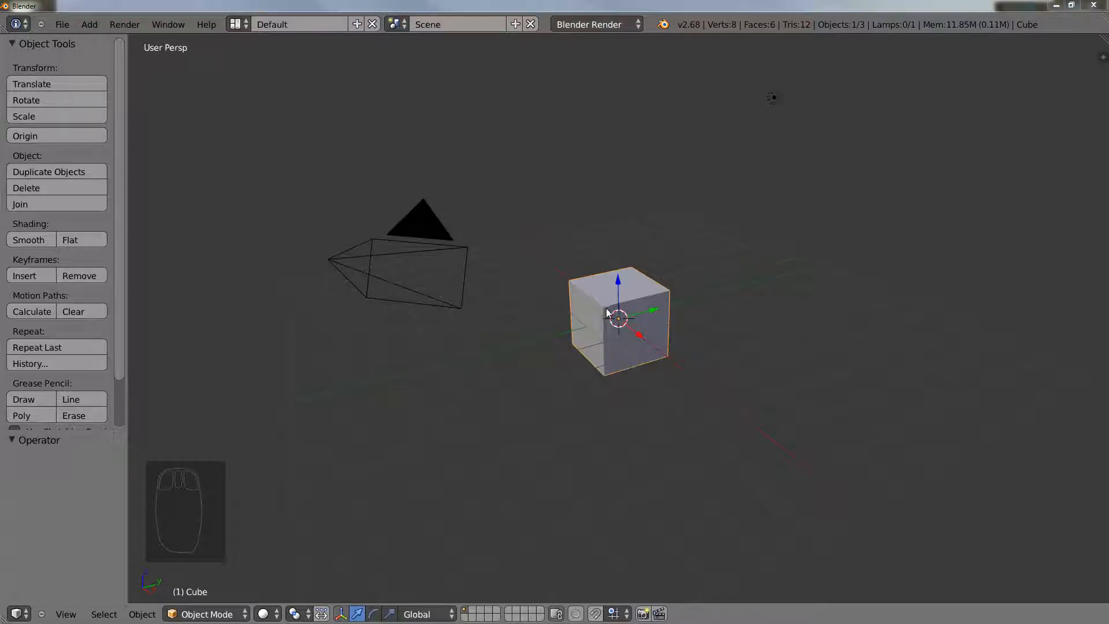
middle_click_drag(601, 309, 563, 296)
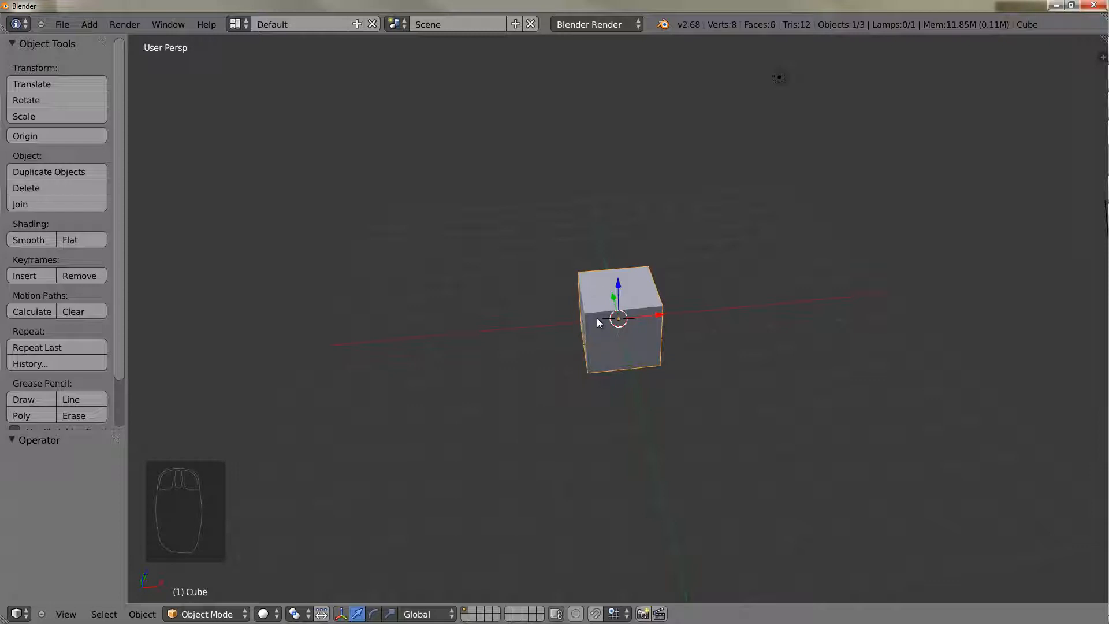
middle_click_drag(631, 326, 656, 303)
scroll(656, 302, "up", 2)
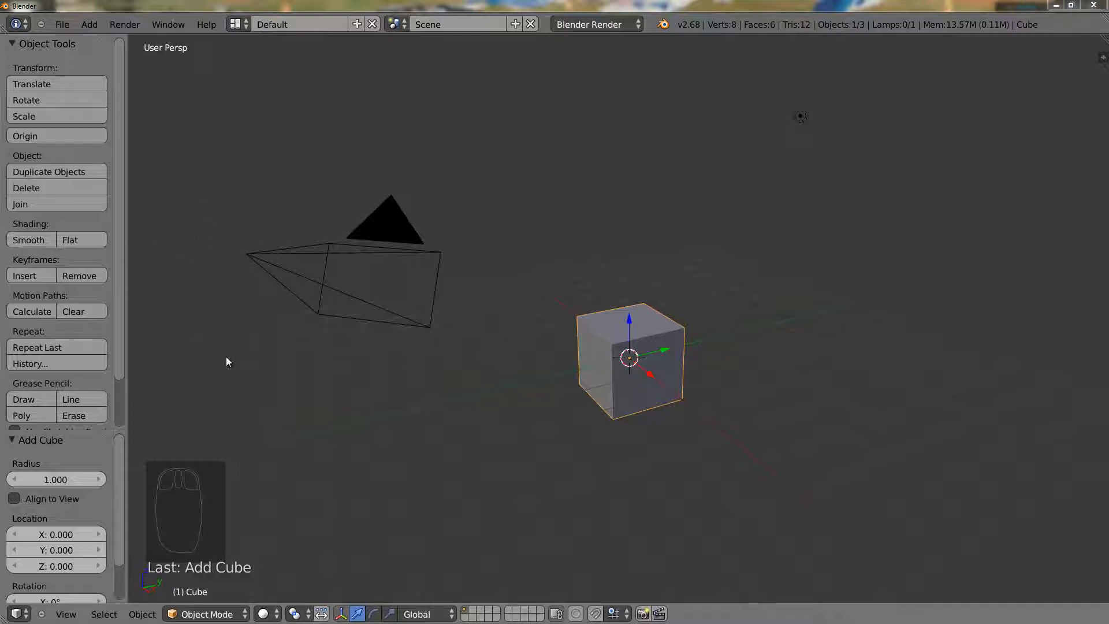
Step: Switch the cube to Edit Mode and back to Object Mode
left_click(243, 615)
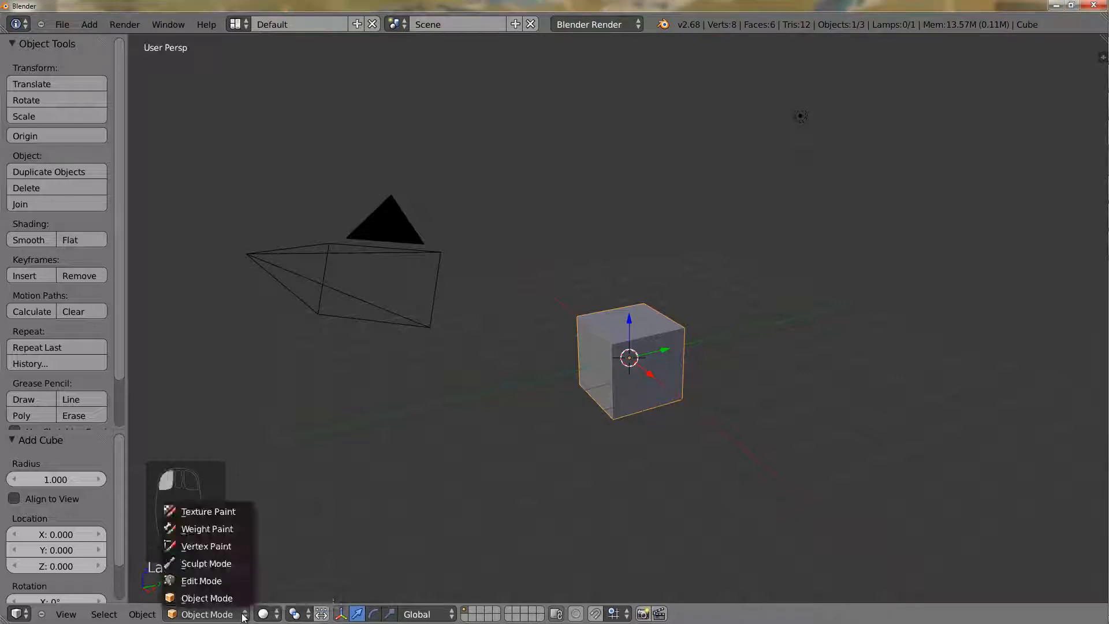
left_click(234, 580)
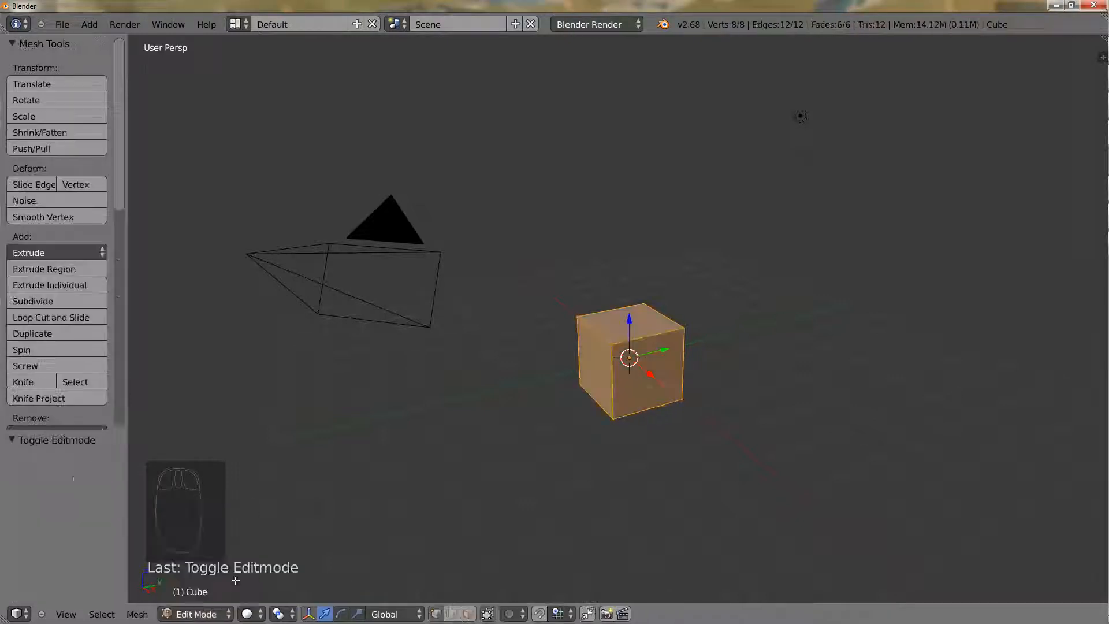
left_click(218, 616)
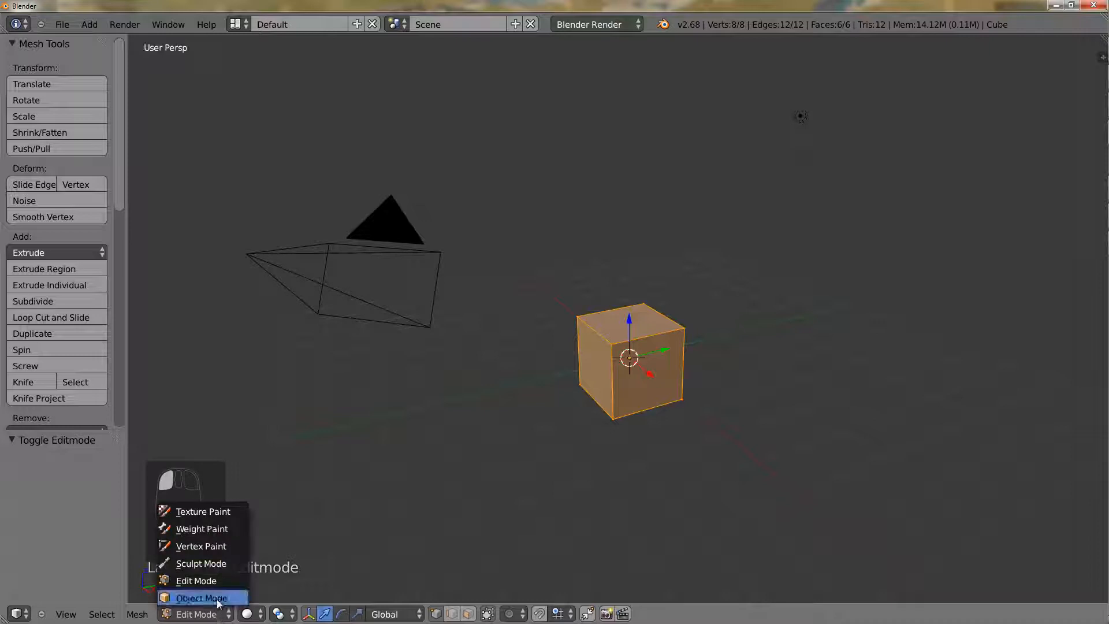
left_click(185, 597)
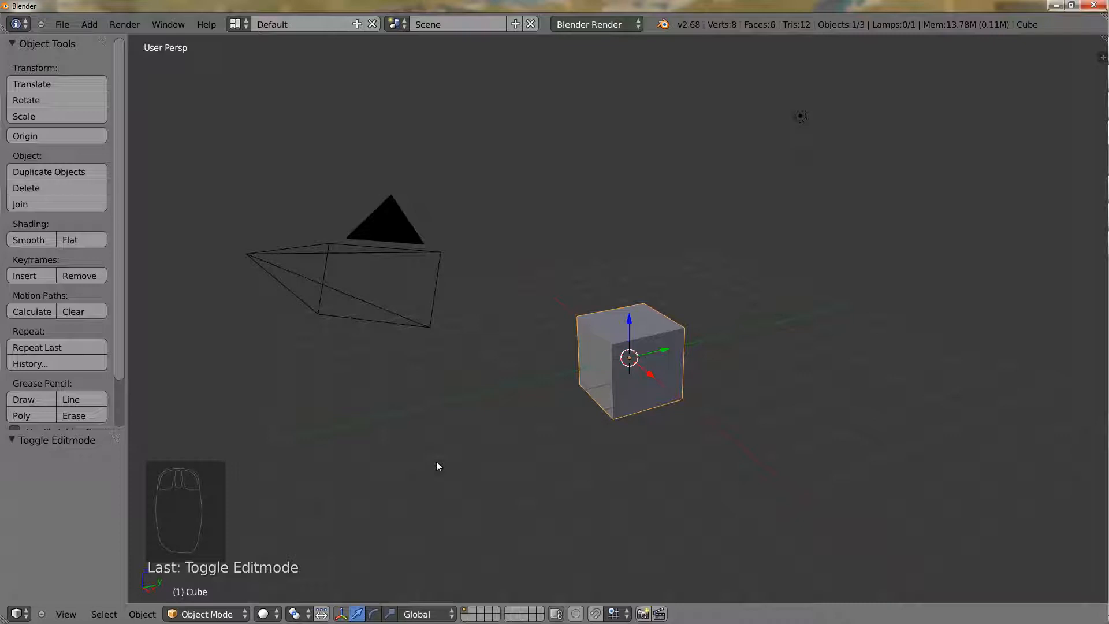
Step: Toggle the cube repeatedly between Edit Mode and Object Mode, ending in Object Mode
key("Tab")
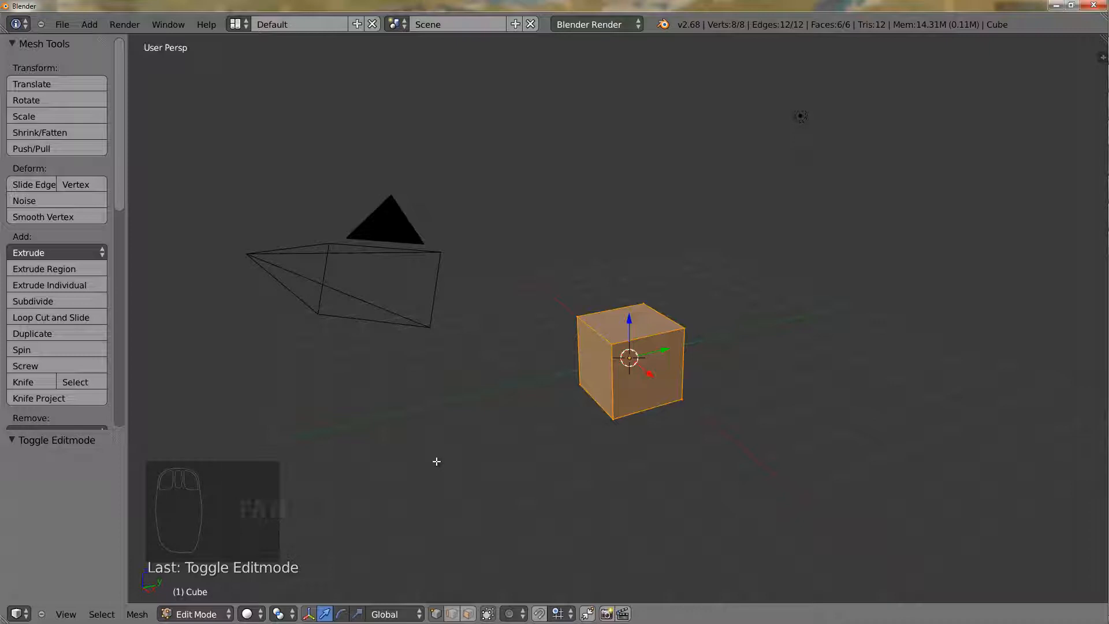
key("Tab")
key("Tab")
key("Tab")
key("Tab")
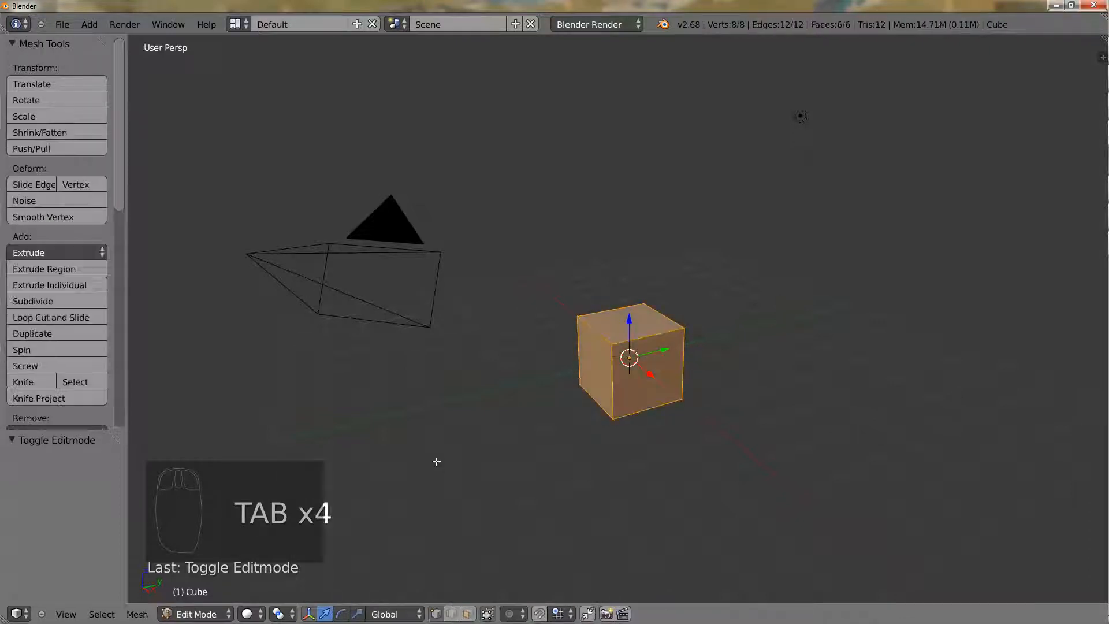
key("Tab")
key("Tab")
key("Tab")
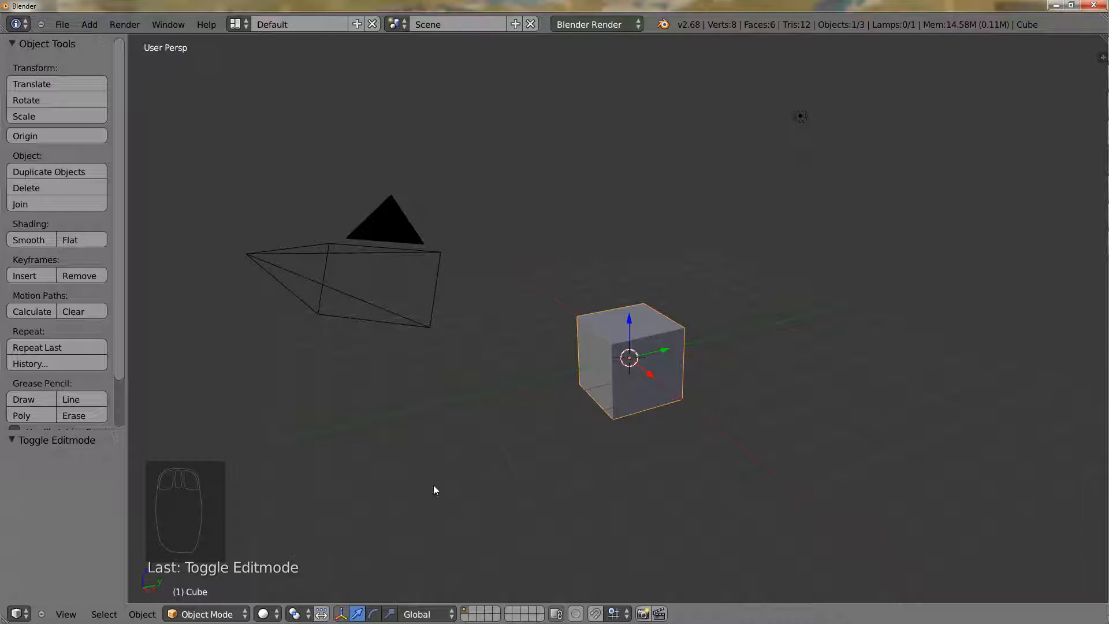
Step: Enter Edit Mode on the cube and raise its back top vertex along Z into a tall peak
left_click(225, 614)
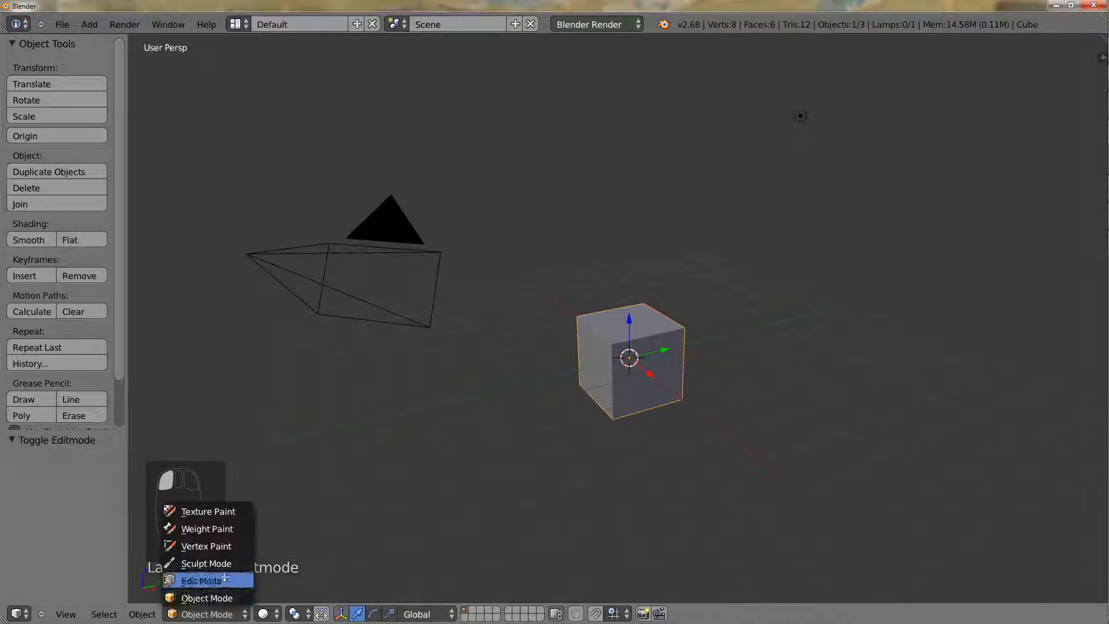
left_click(225, 577)
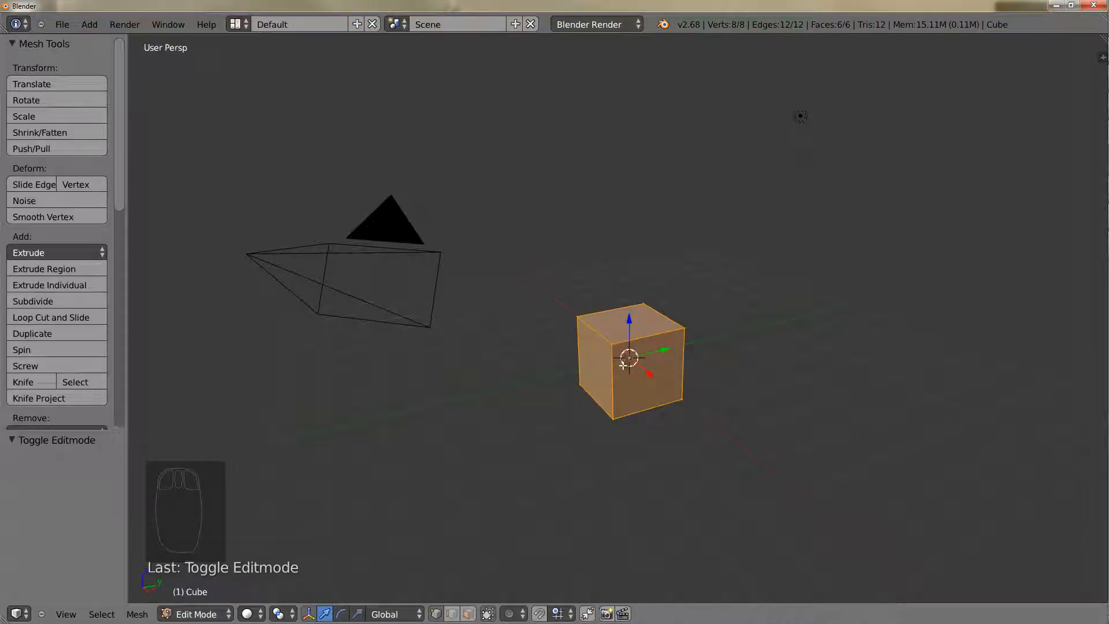
right_click(578, 317)
right_click(642, 304)
right_click(683, 327)
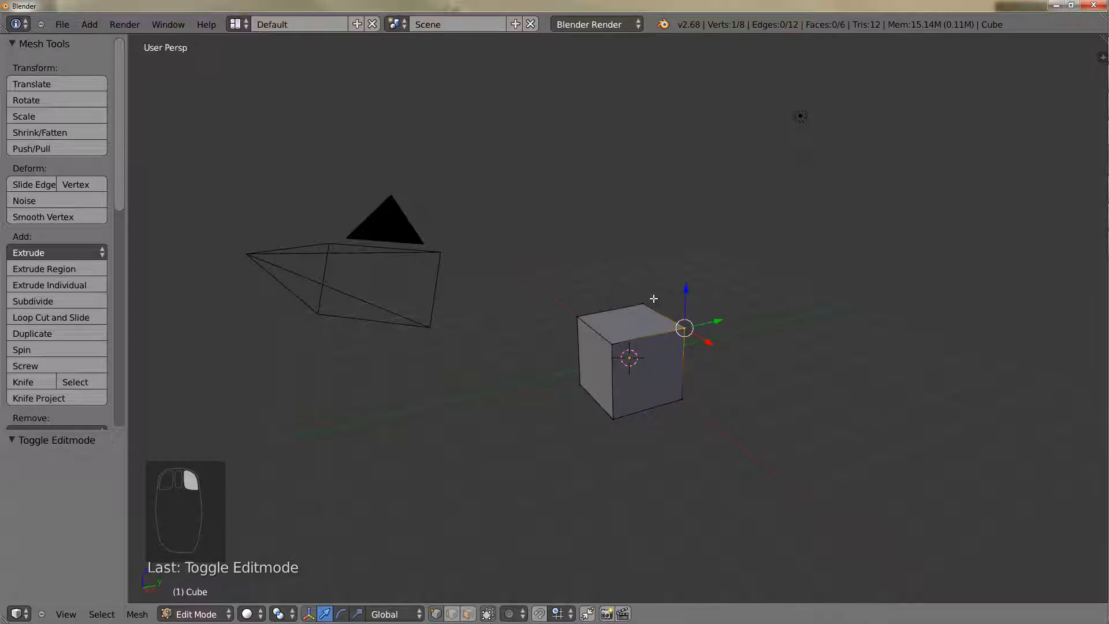
right_click(643, 304)
left_click_drag(646, 270, 668, 163)
middle_click_drag(722, 257, 730, 360)
Step: Lower the cube's front top vertex close to the base and return to Object Mode
right_click(760, 366)
left_click_drag(760, 366, 809, 391)
middle_click_drag(809, 391, 897, 347)
middle_click_drag(928, 367, 834, 374)
key("Tab")
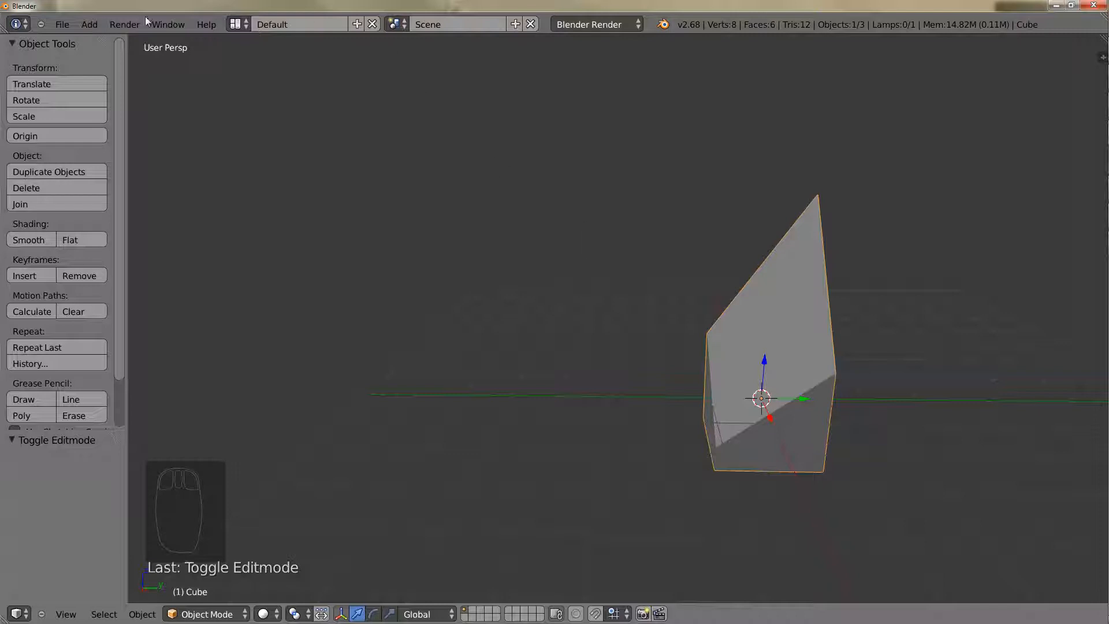
left_click(89, 25)
mouse_move(129, 38)
middle_click_drag(757, 438, 809, 411)
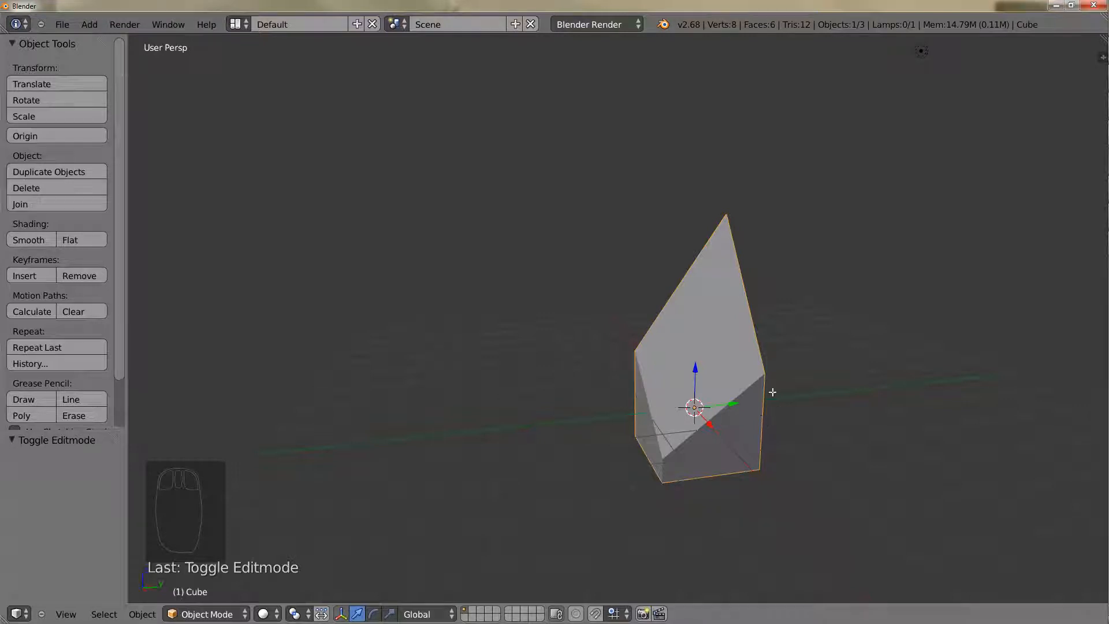
Step: Compare the reshaped cube in Edit Mode and Object Mode from several angles
key("Tab")
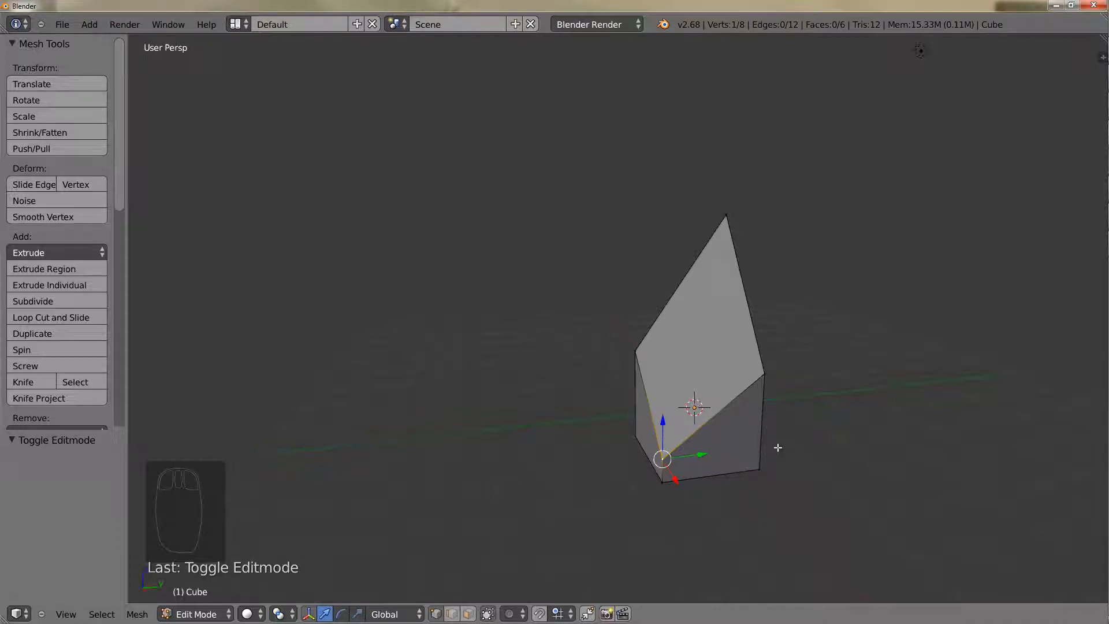
middle_click_drag(777, 449, 824, 490)
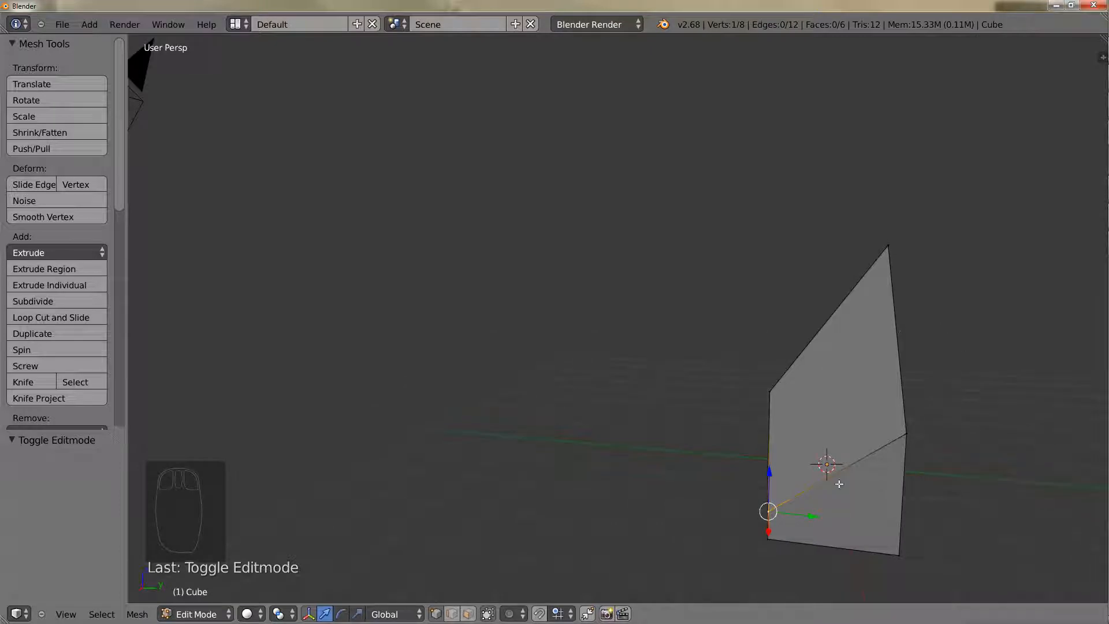
key("Tab")
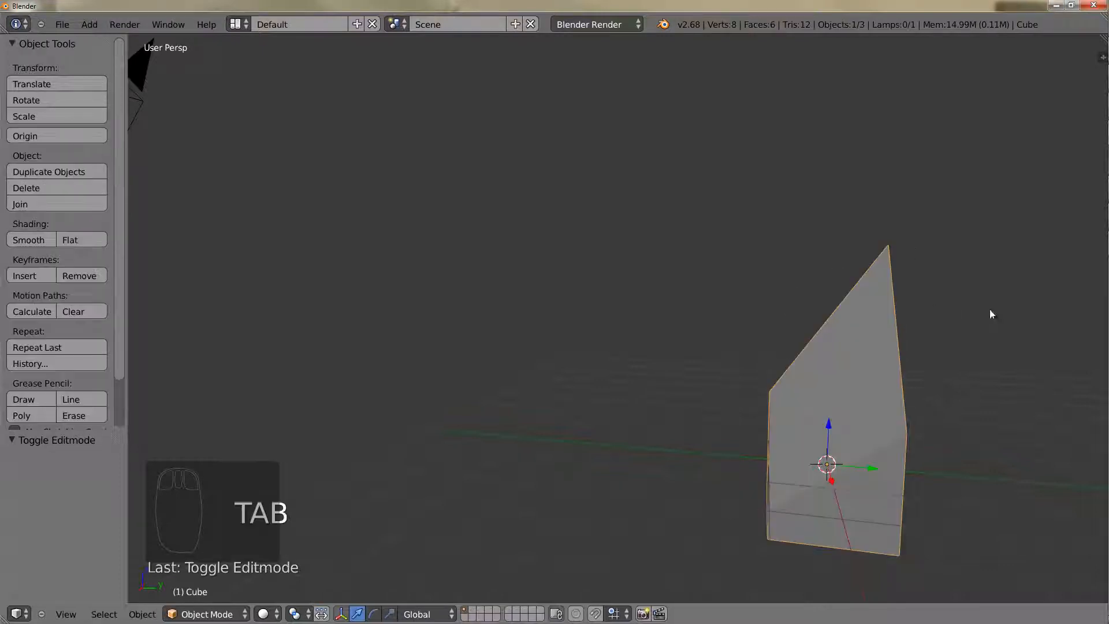
middle_click_drag(824, 411, 918, 426)
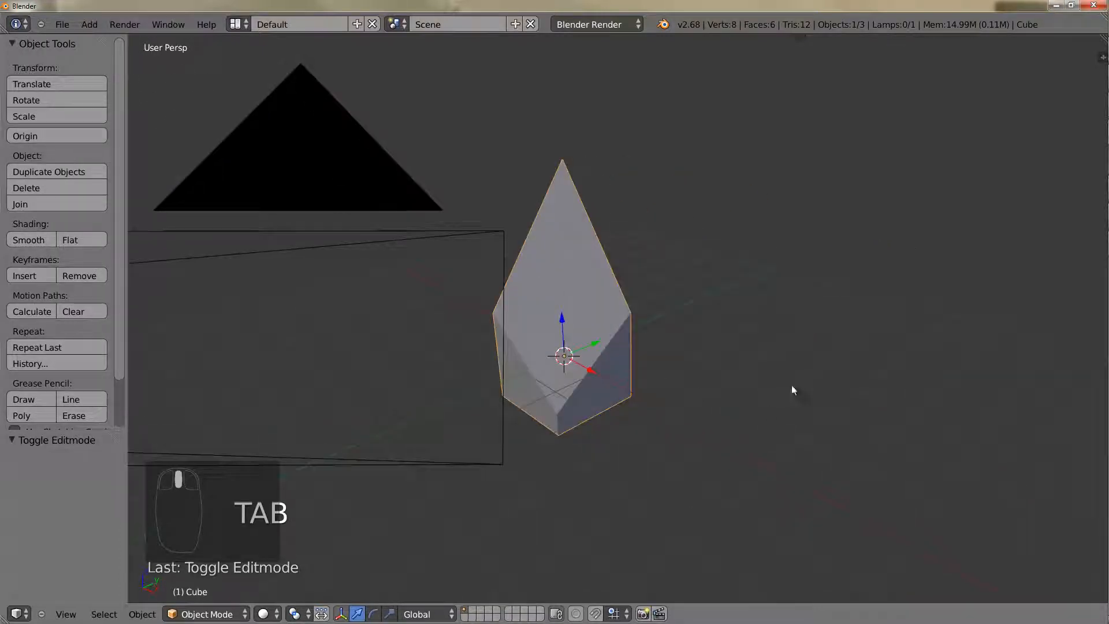
middle_click_drag(790, 386, 758, 376)
Step: In Edit Mode, add a second cube to the same mesh and move it about 2.66 along X
key("Tab")
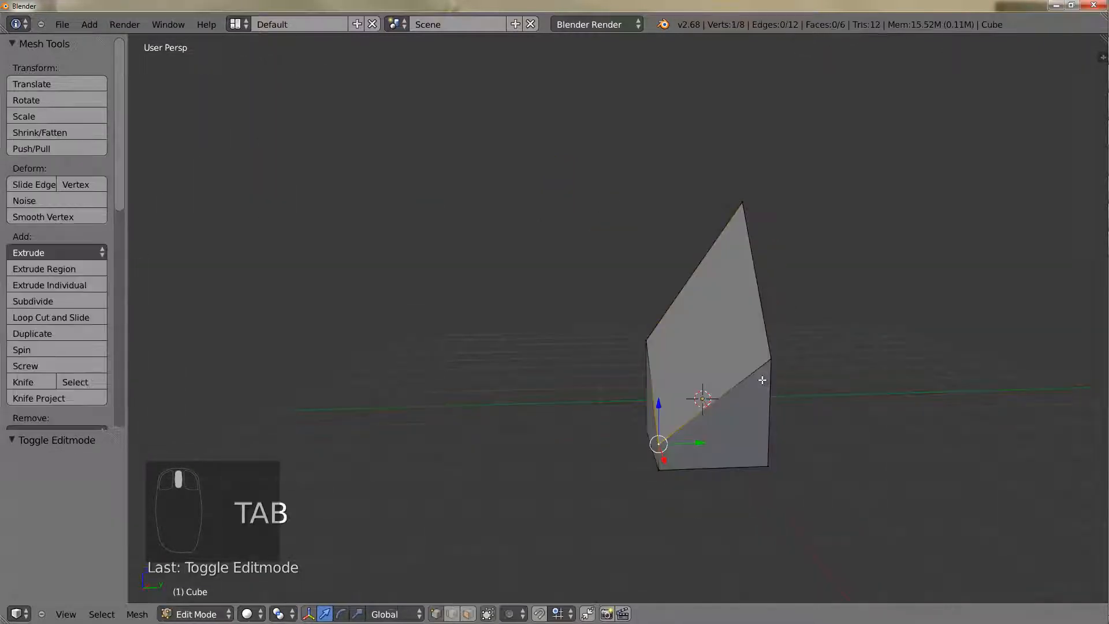
key("shift+a")
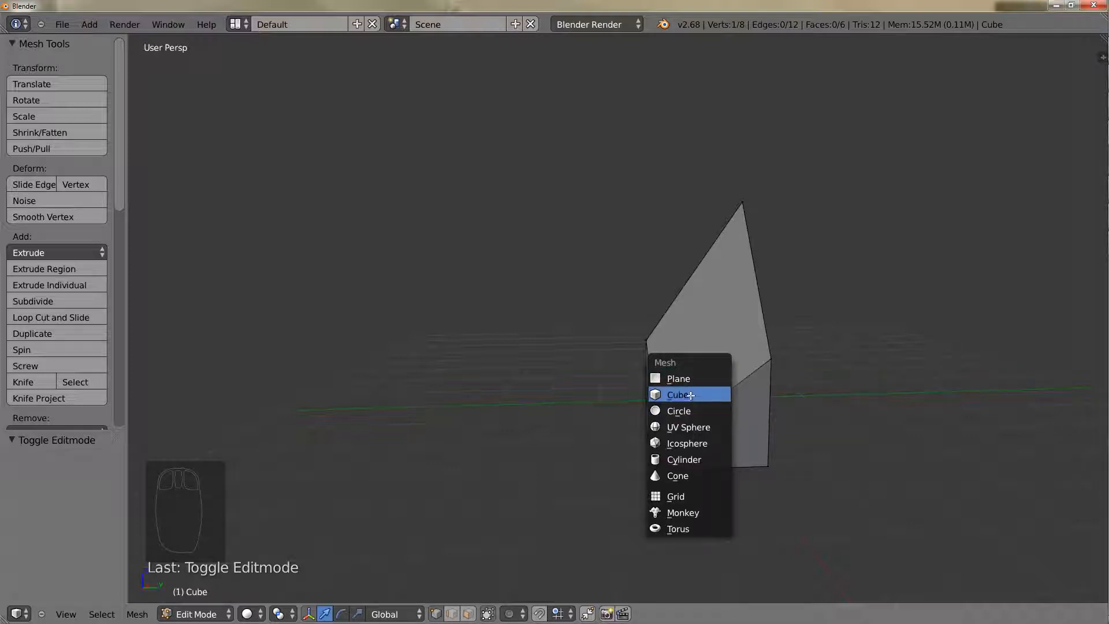
left_click(701, 396)
mouse_move(700, 400)
middle_mouse_down()
mouse_move(738, 424)
mouse_move(682, 393)
middle_mouse_up()
left_click_drag(584, 344, 676, 381)
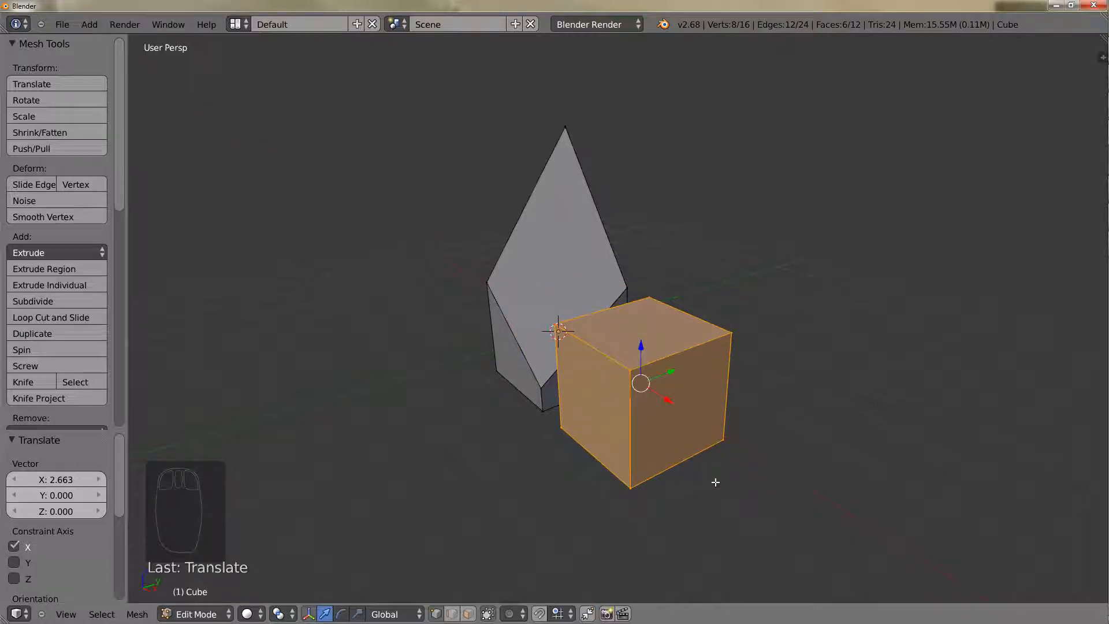
Step: Add a torus to the same mesh and rotate it 90° about the global Y axis
middle_click_drag(686, 468, 605, 453)
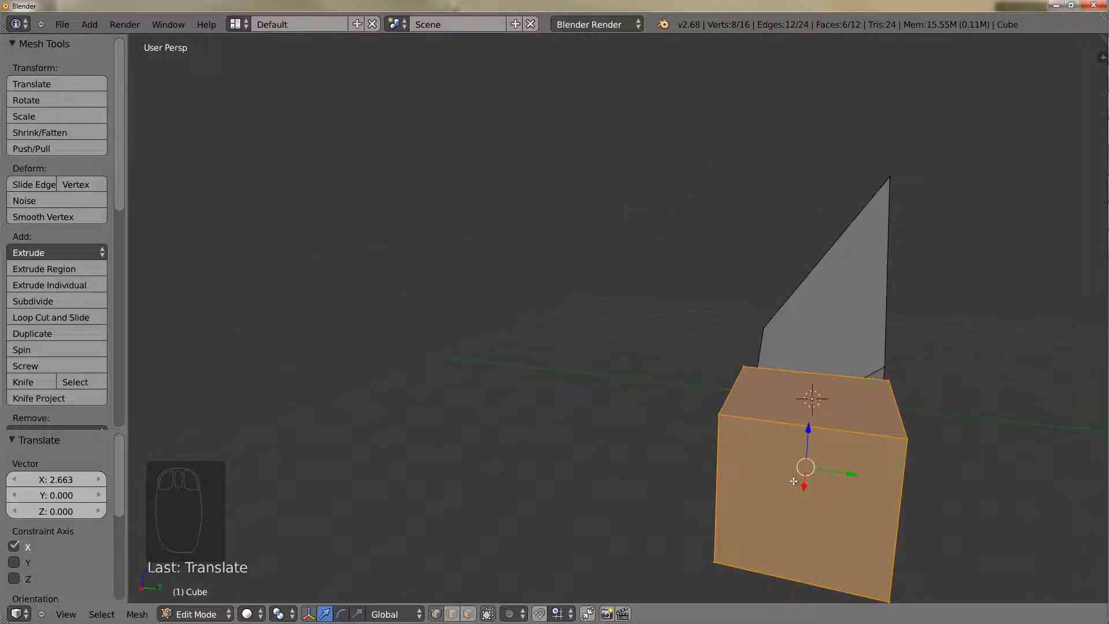
key("shift+a")
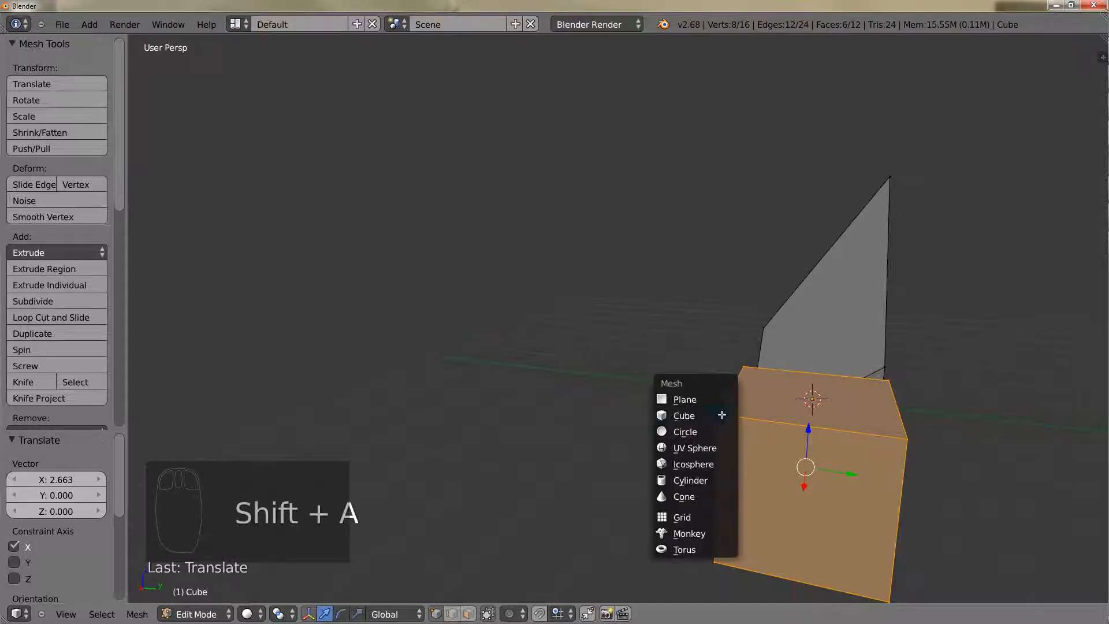
left_click(705, 544)
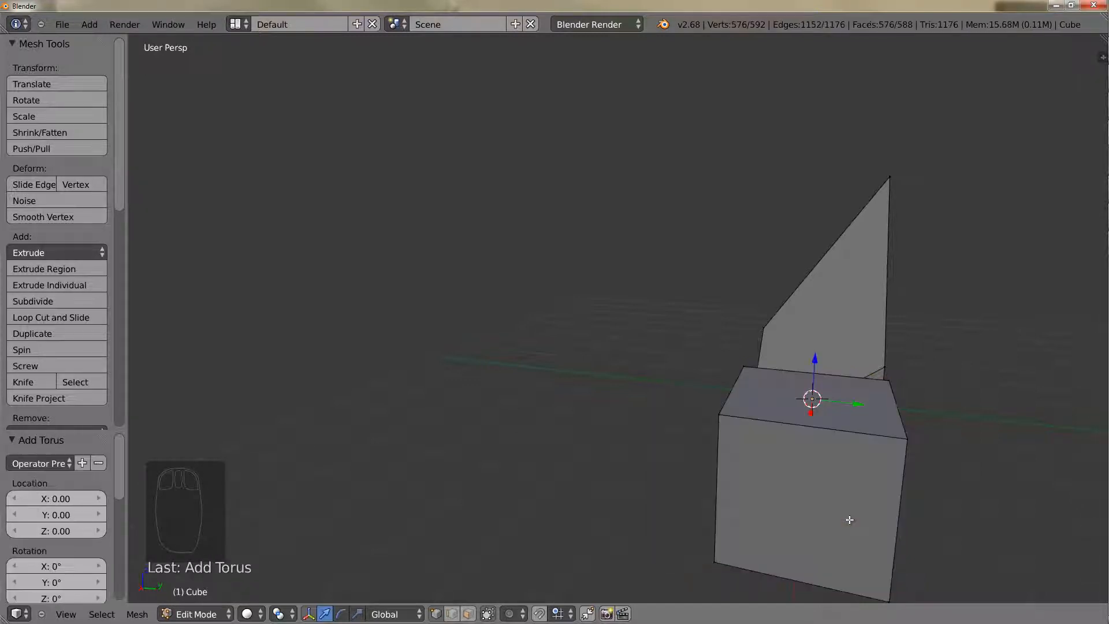
middle_click_drag(802, 522, 696, 514)
scroll(858, 514, "down", 5)
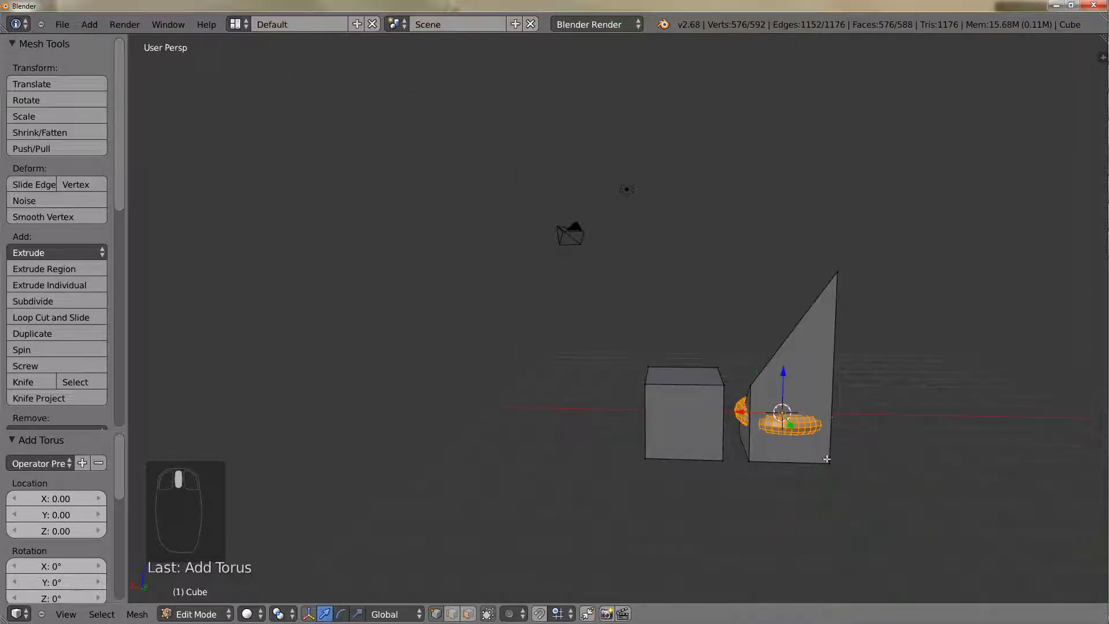
type("ry")
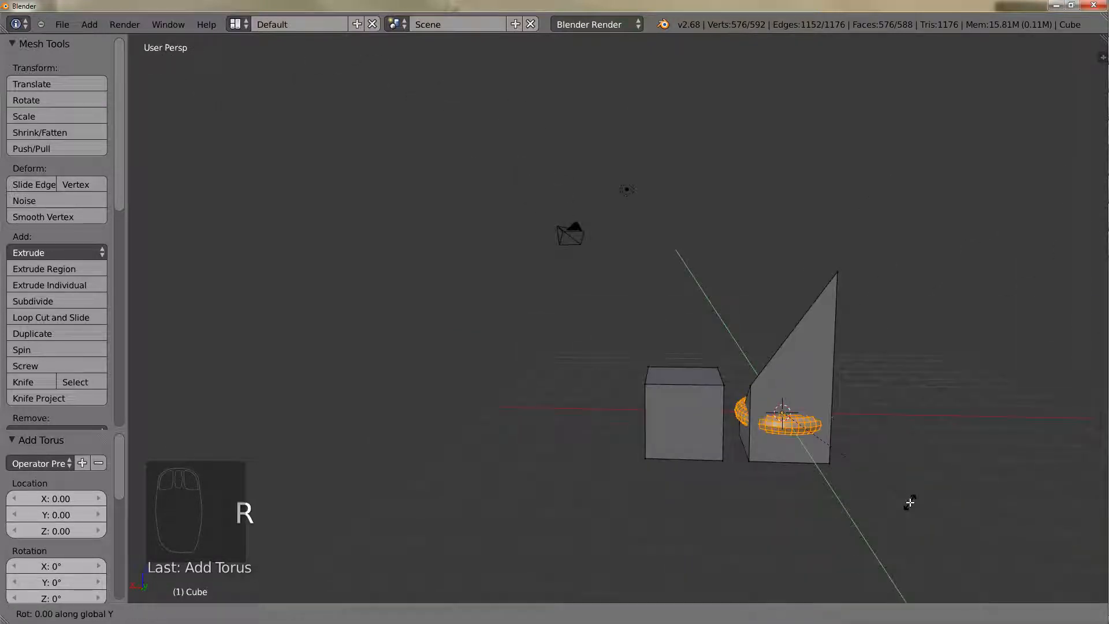
type("90")
key("Return")
Step: Scale the torus to about 0.46 and move it along X and about 1.03 up Z onto the second cube
key("s")
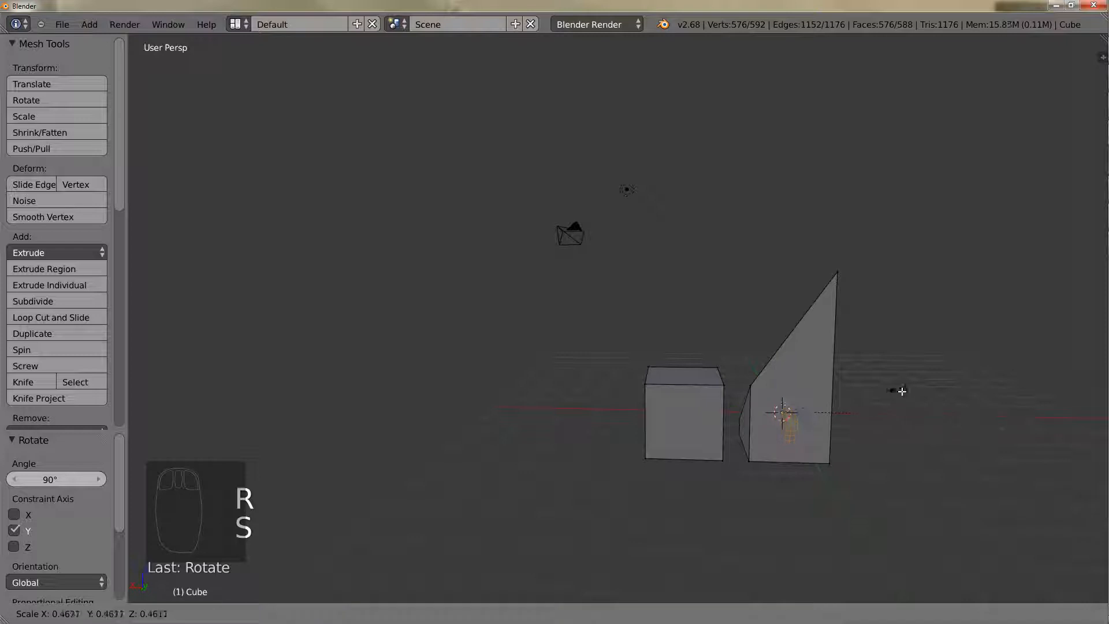
left_click(902, 391)
left_click_drag(750, 412, 707, 329)
Step: Stretch the torus by about 2.02 along X in wireframe display and restore solid shading
key("z")
key("s")
key("x")
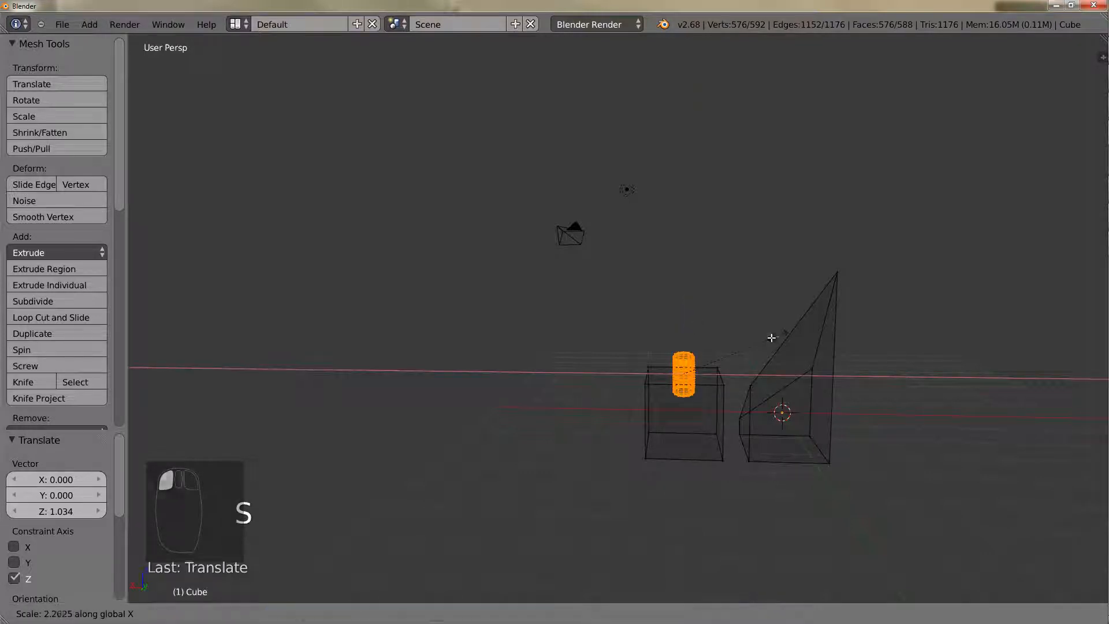
left_click(771, 337)
key("z")
mouse_move(693, 408)
middle_mouse_down()
mouse_move(896, 416)
mouse_move(689, 531)
mouse_move(698, 321)
mouse_move(659, 408)
middle_mouse_up()
scroll(695, 339, "up", 2)
scroll(718, 315, "up", 2)
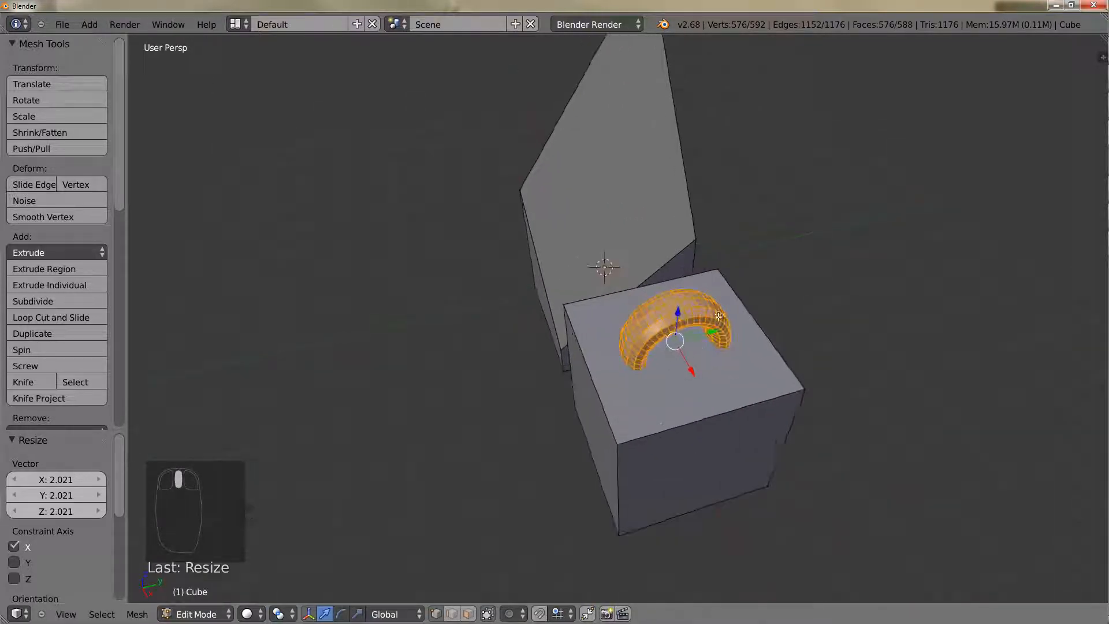
Step: Reposition the torus over the second cube's upper side edge, finishing with a move of about 0.31 along Y
left_click_drag(712, 330, 619, 344)
mouse_move(619, 344)
middle_mouse_down()
mouse_move(610, 333)
mouse_move(619, 433)
mouse_move(609, 347)
middle_mouse_up()
left_click_drag(590, 305, 603, 345)
left_click_drag(633, 384, 661, 389)
key("s")
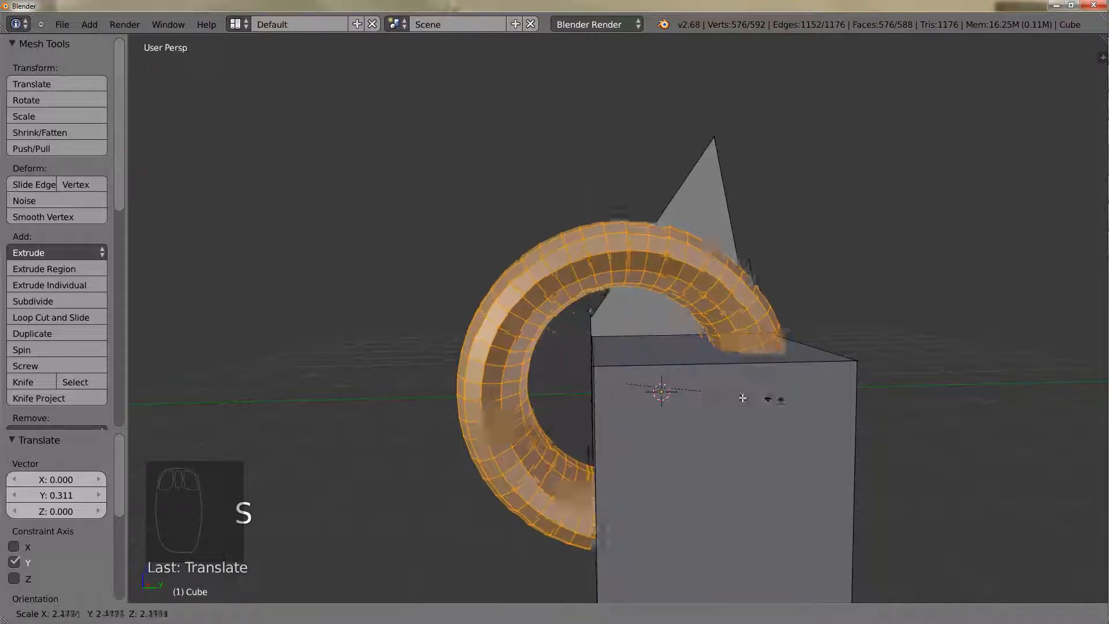
right_click(693, 393)
key("r")
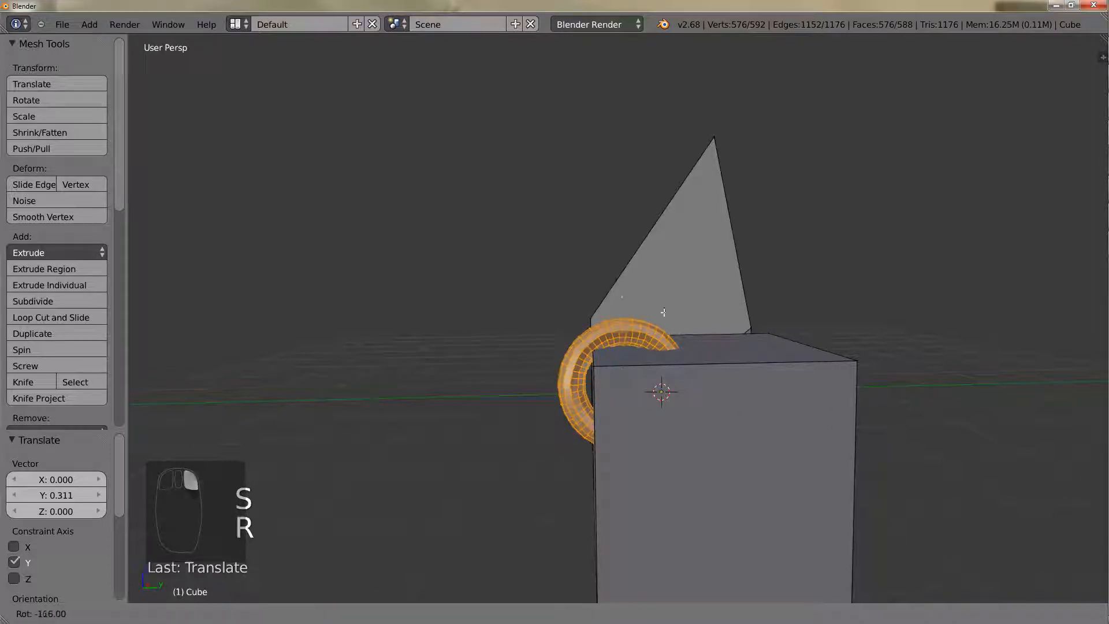
right_click(681, 404)
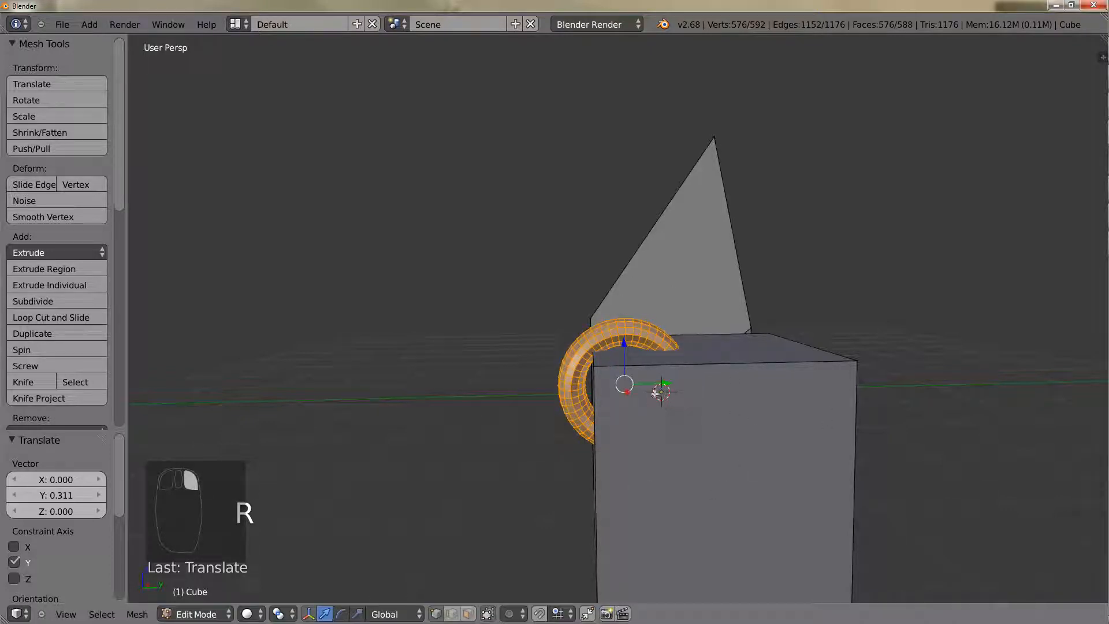
key("g")
right_click(696, 424)
Step: View the combined mesh as one object in Object Mode and return to Edit Mode
middle_click_drag(703, 389, 626, 478)
key("Tab")
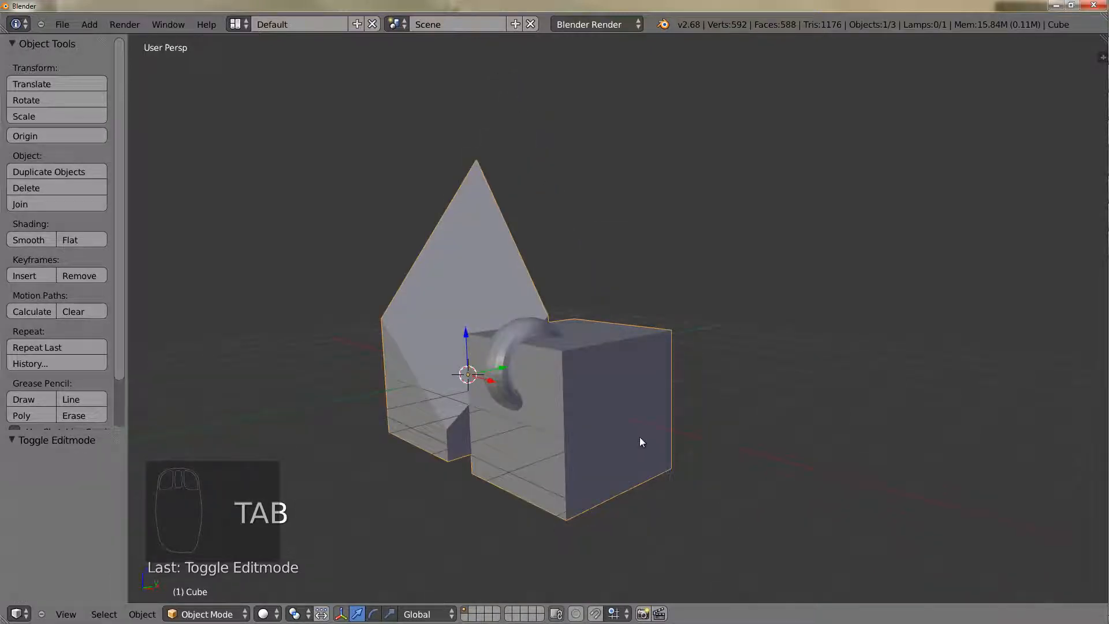
middle_click_drag(664, 400, 549, 386)
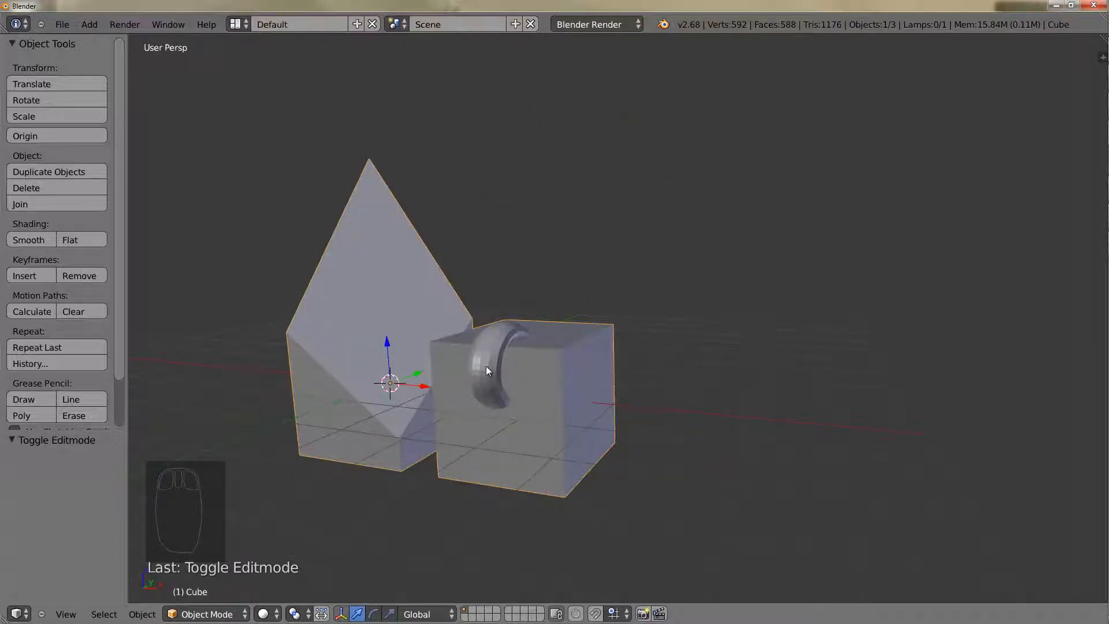
key("Tab")
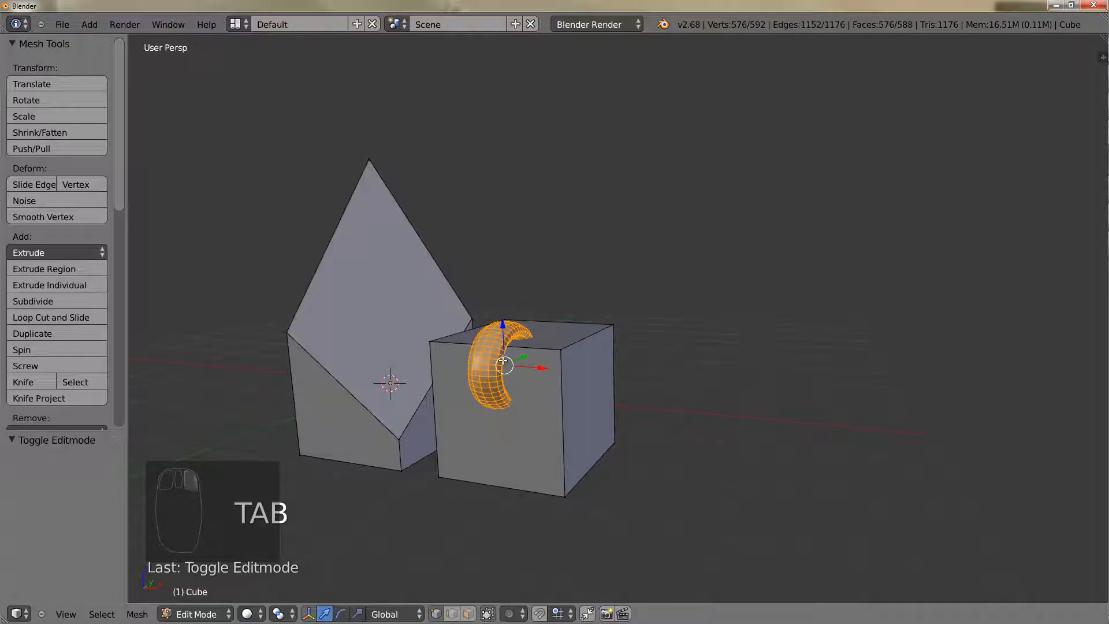
Step: Separate the selected torus geometry from the mesh into its own object and select that torus in Object Mode
key("p")
left_click(501, 359)
key("Tab")
right_click(532, 353)
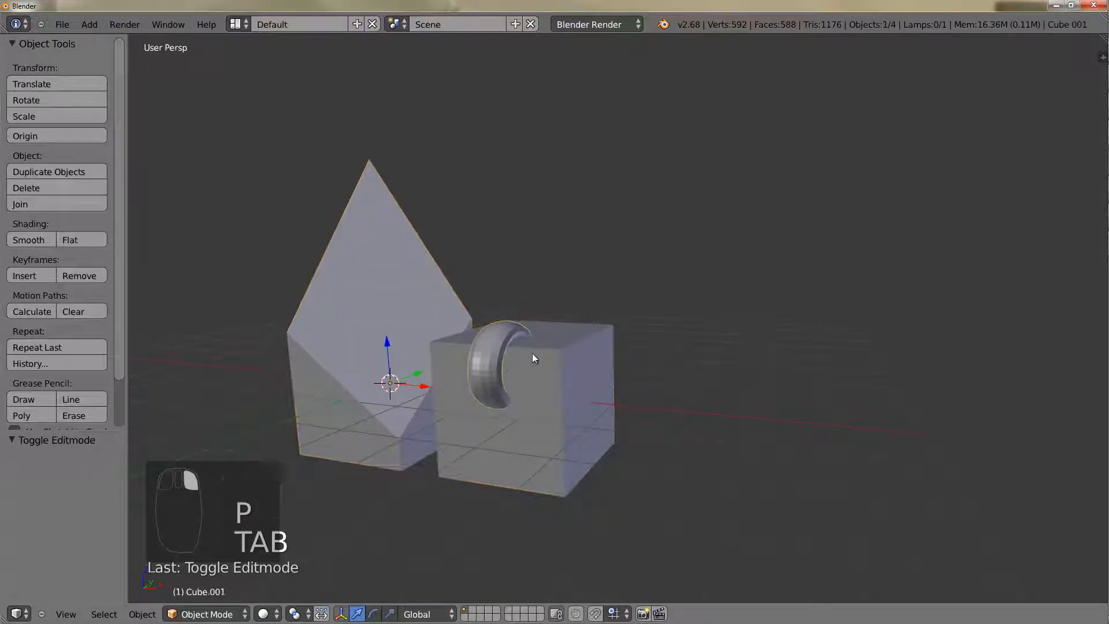
right_click(492, 356)
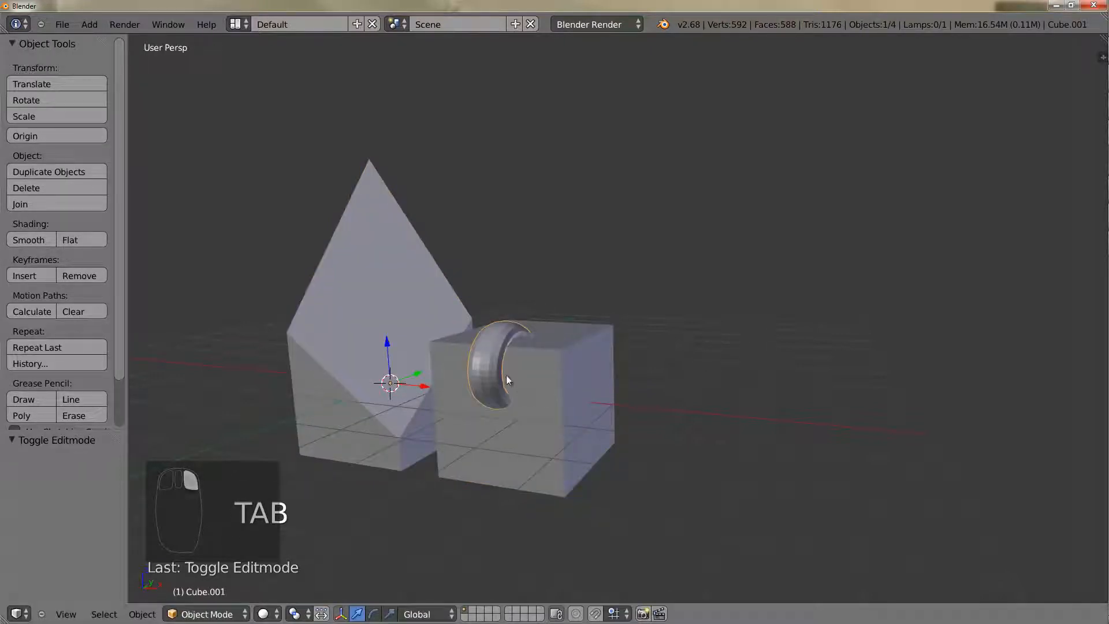
Step: Join the torus back into the cube mesh, with the cube as the active object, and inspect the combined object
mouse_move(555, 379)
middle_mouse_down()
mouse_move(441, 381)
mouse_move(521, 379)
mouse_move(553, 360)
middle_mouse_up()
right_click(553, 354)
right_click(544, 345)
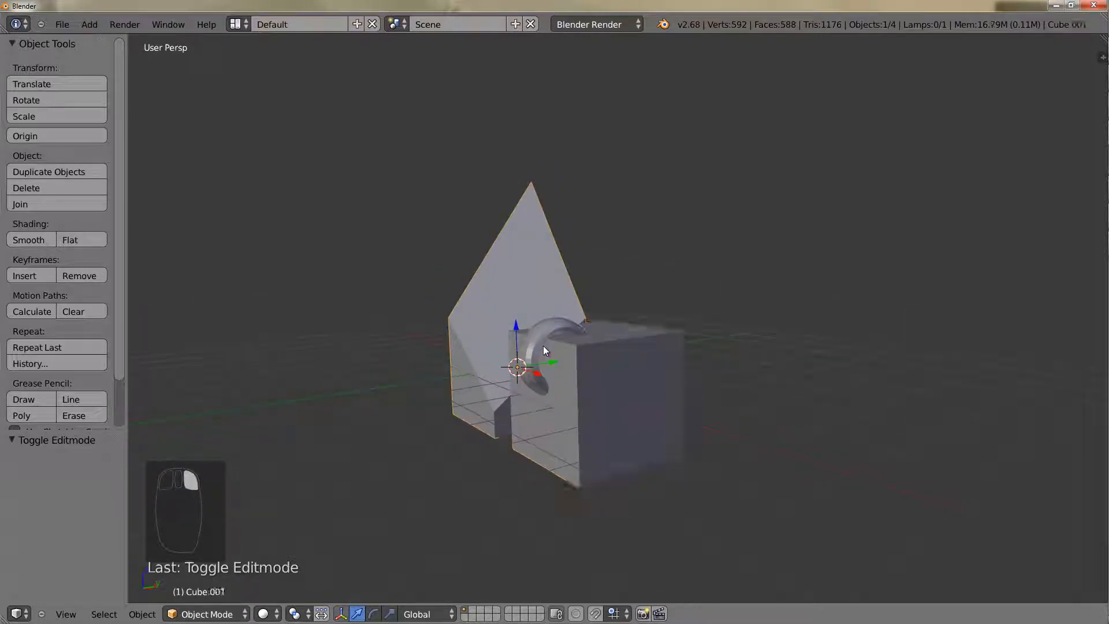
right_click(607, 372, "shift")
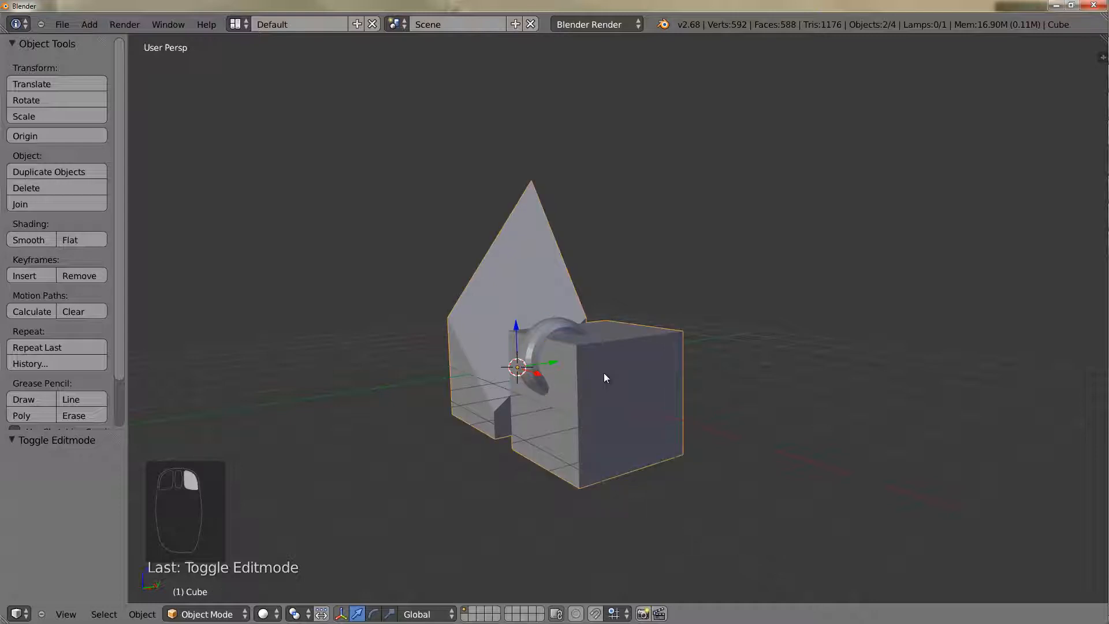
key("ctrl+j")
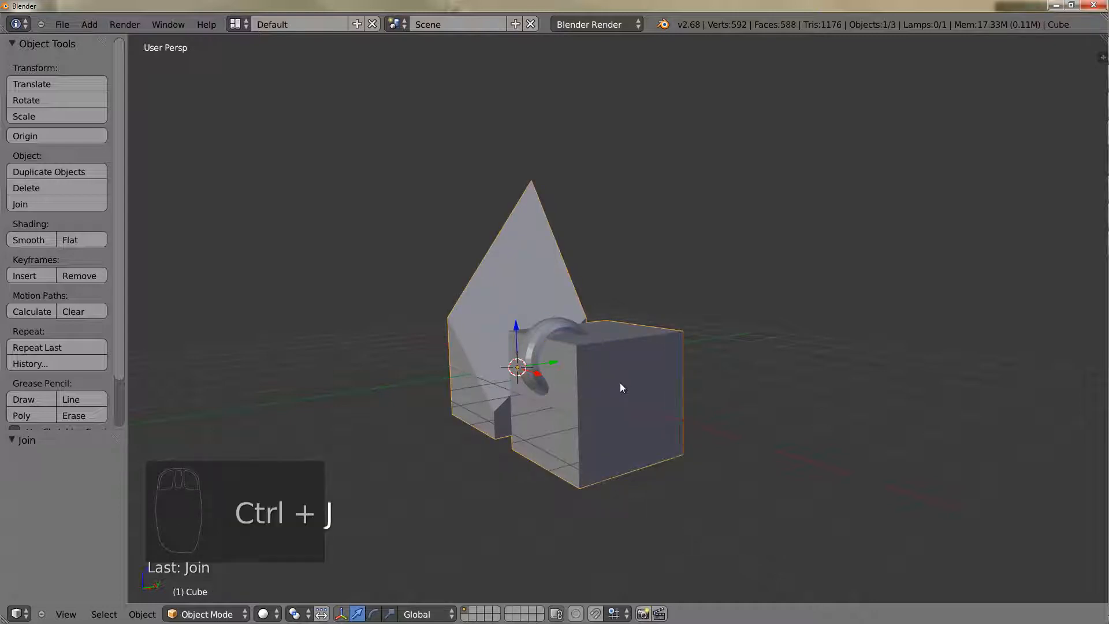
middle_click_drag(653, 384, 735, 387)
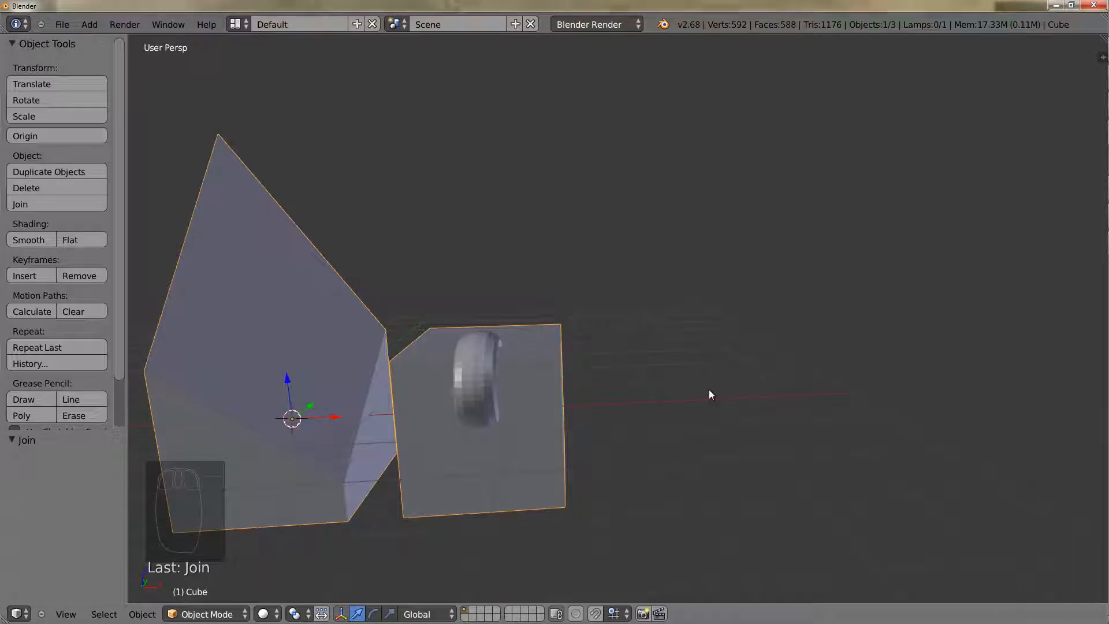
middle_click_drag(596, 426, 513, 449)
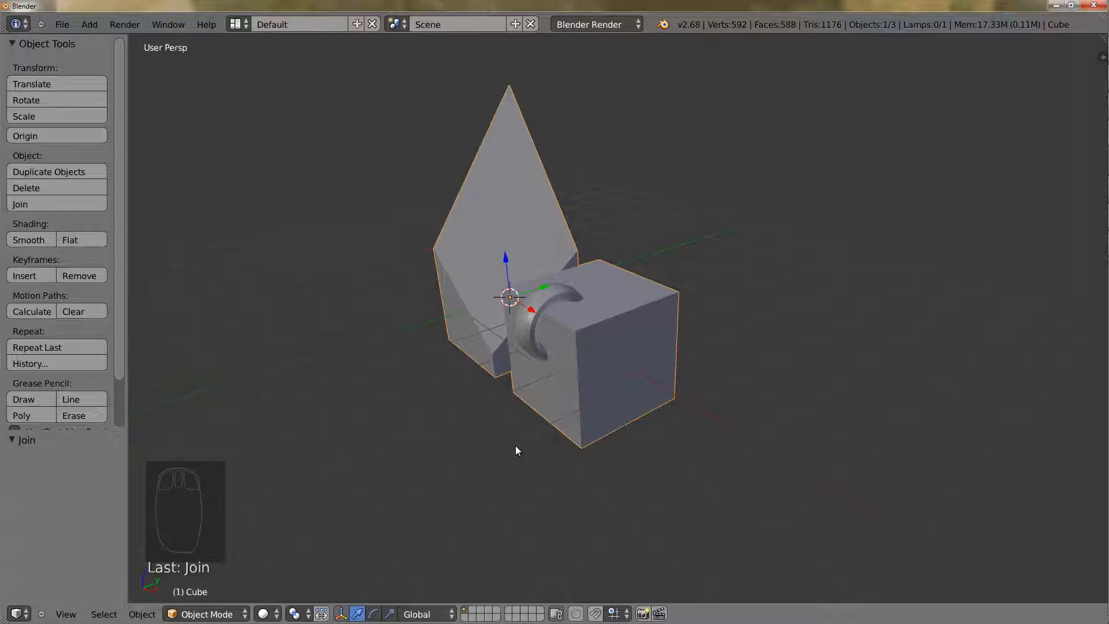